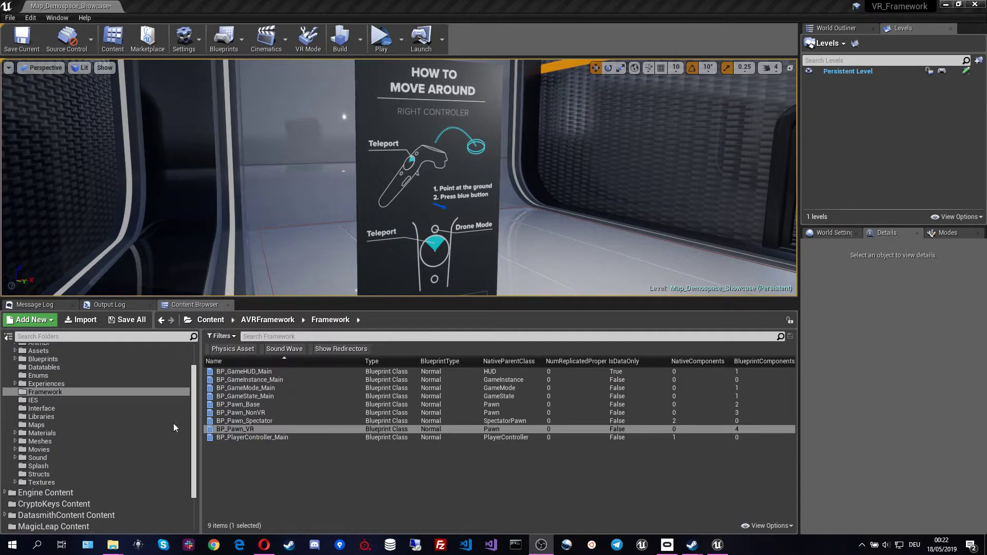
double_click(270, 429)
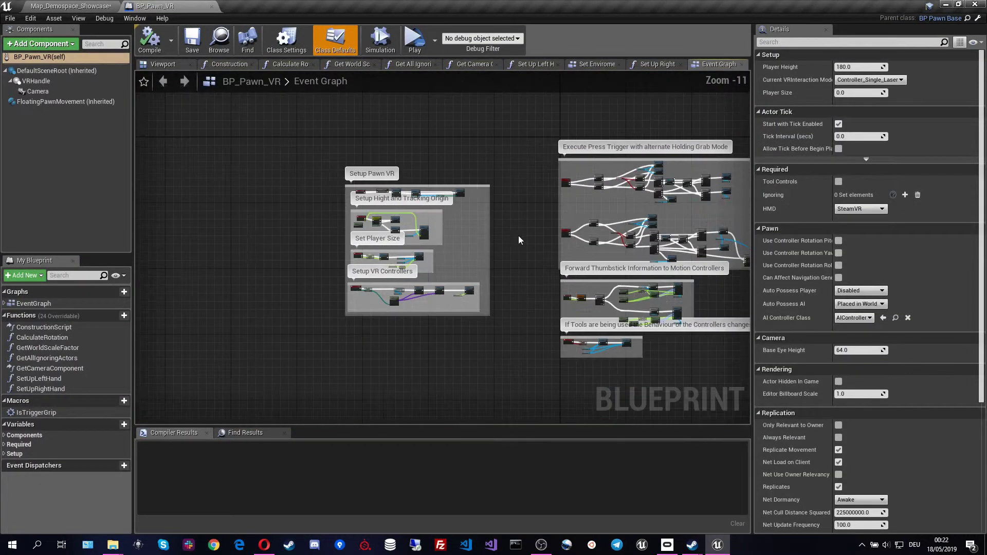
right_click_drag(518, 240, 337, 241)
scroll(338, 241, "down", 1)
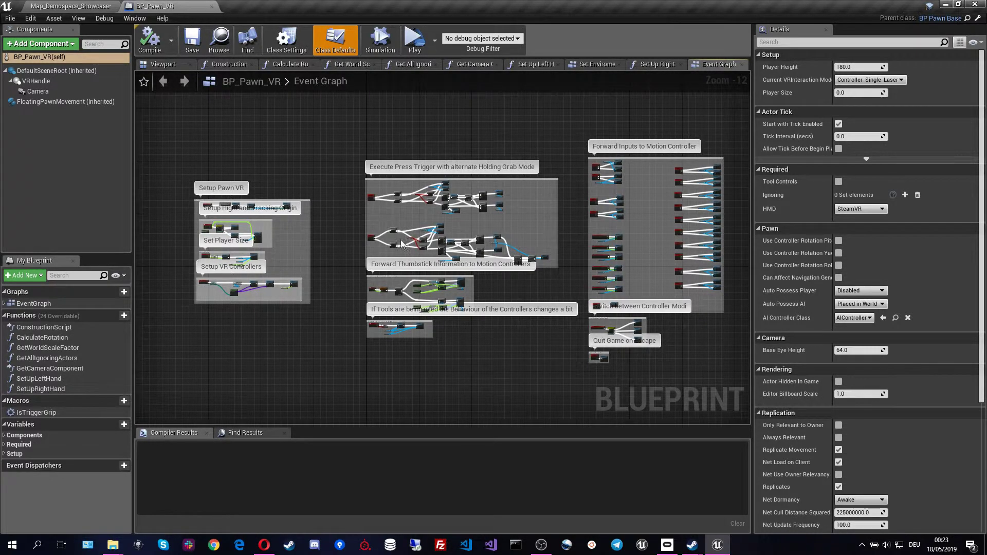
scroll(395, 239, "up", 3)
scroll(394, 239, "up", 3)
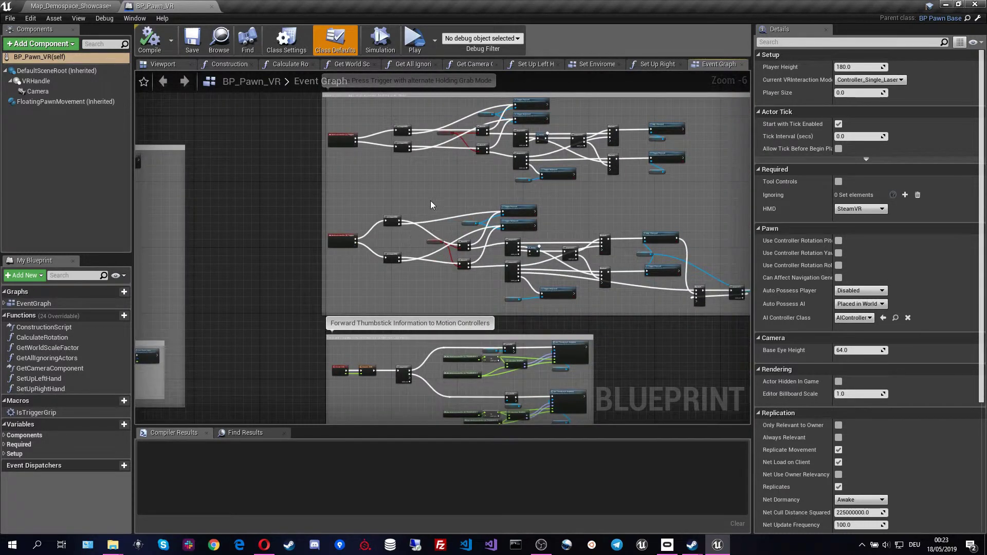
right_click_drag(454, 196, 296, 290)
scroll(328, 205, "up", 1)
scroll(319, 199, "up", 1)
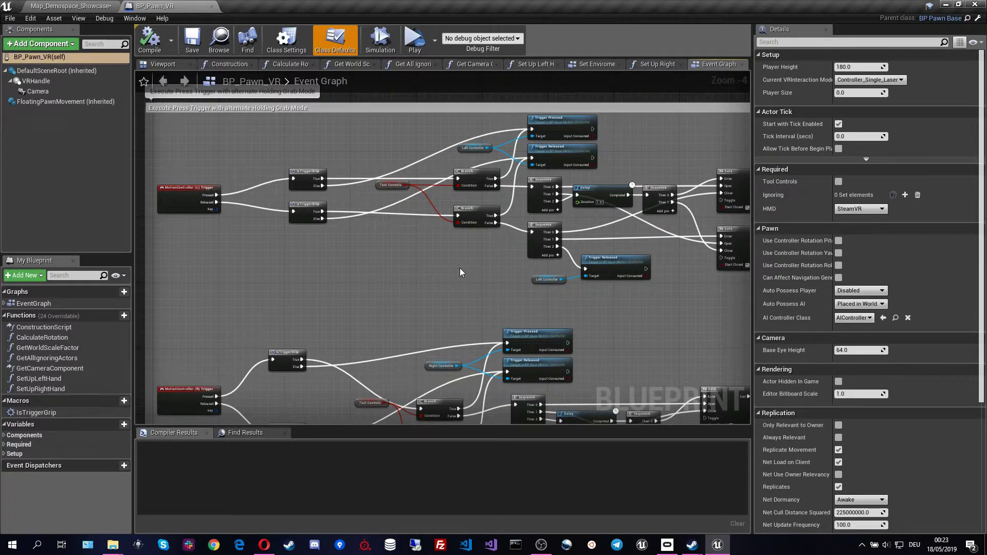
scroll(459, 267, "down", 2)
right_click_drag(478, 281, 410, 141)
right_click_drag(563, 321, 639, 215)
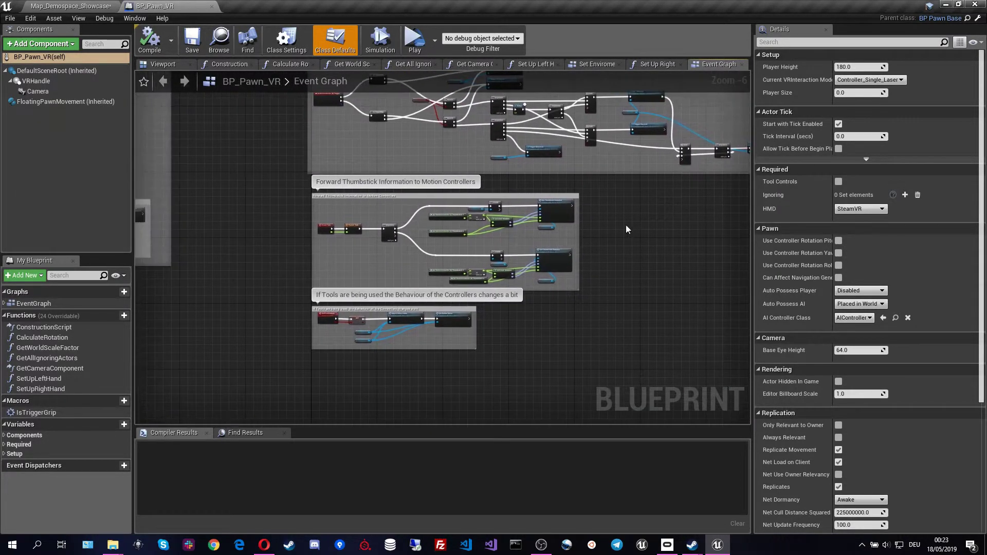
scroll(484, 258, "up", 2)
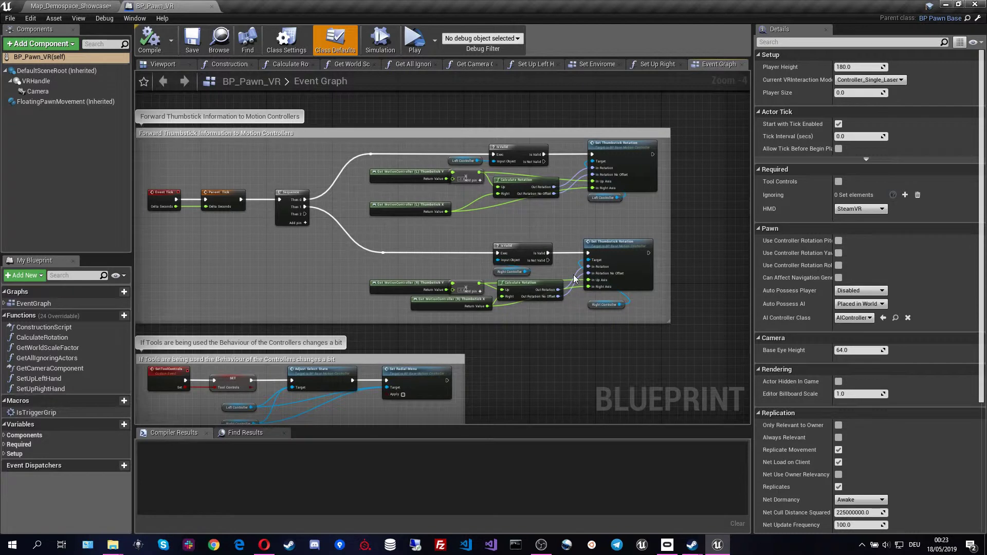
scroll(640, 223, "down", 4)
right_click_drag(668, 221, 186, 333)
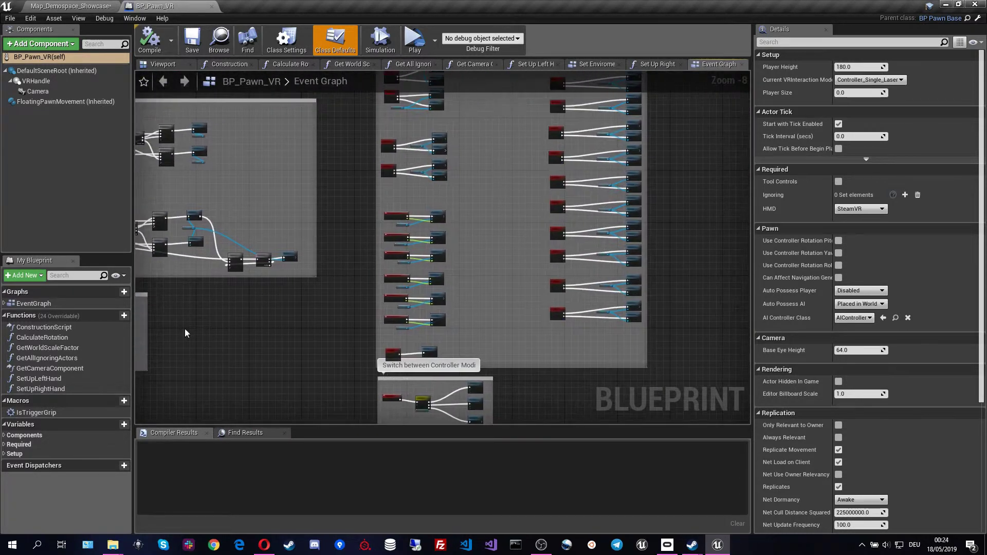
scroll(592, 301, "up", 5)
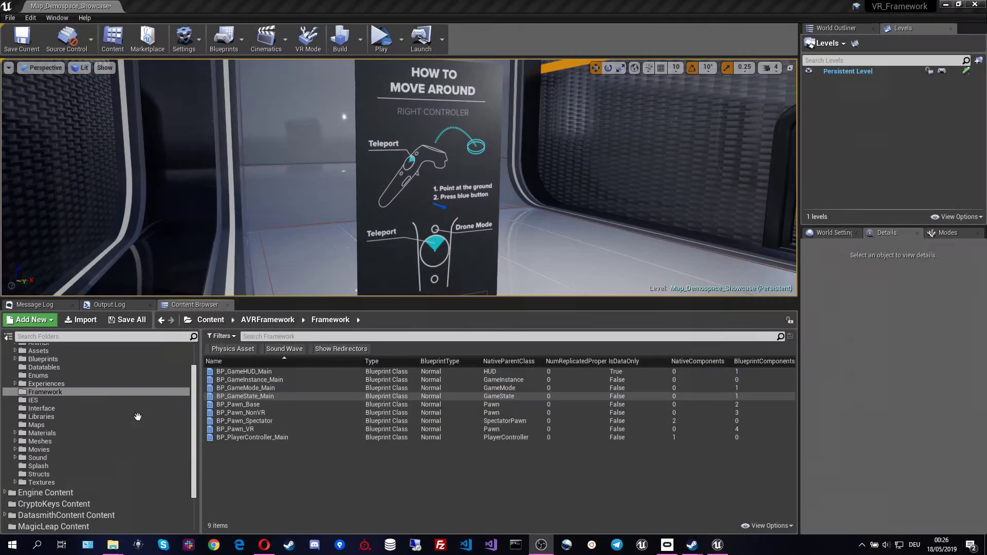
Expand Blueprints > VR and open the MotionControllers folder with its four controller blueprints
scroll(137, 418, "up", 2)
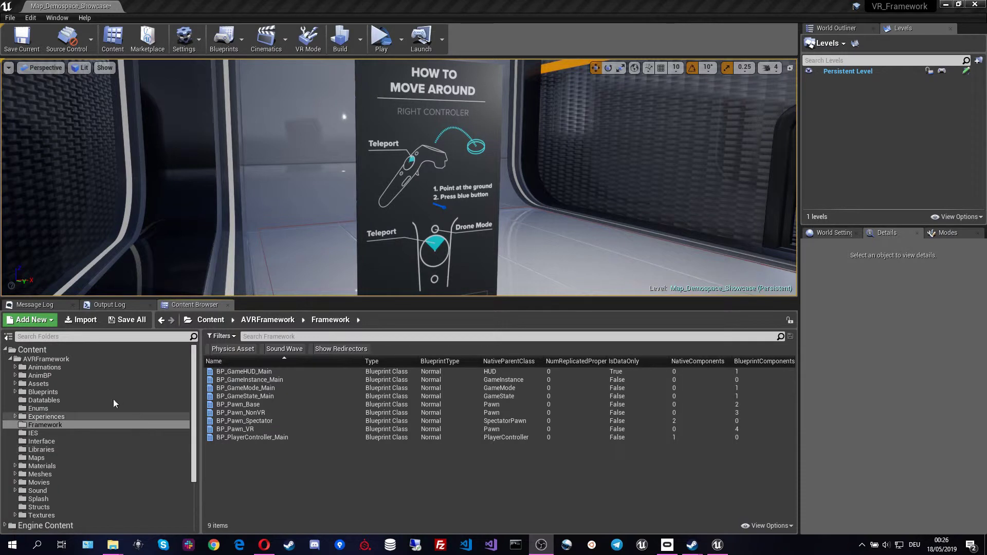
left_click(15, 392)
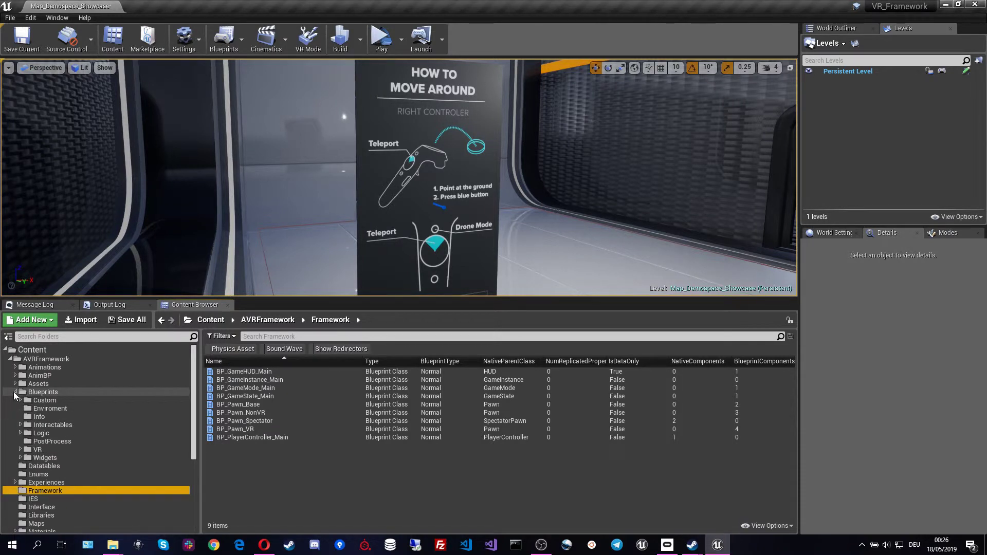
left_click(21, 450)
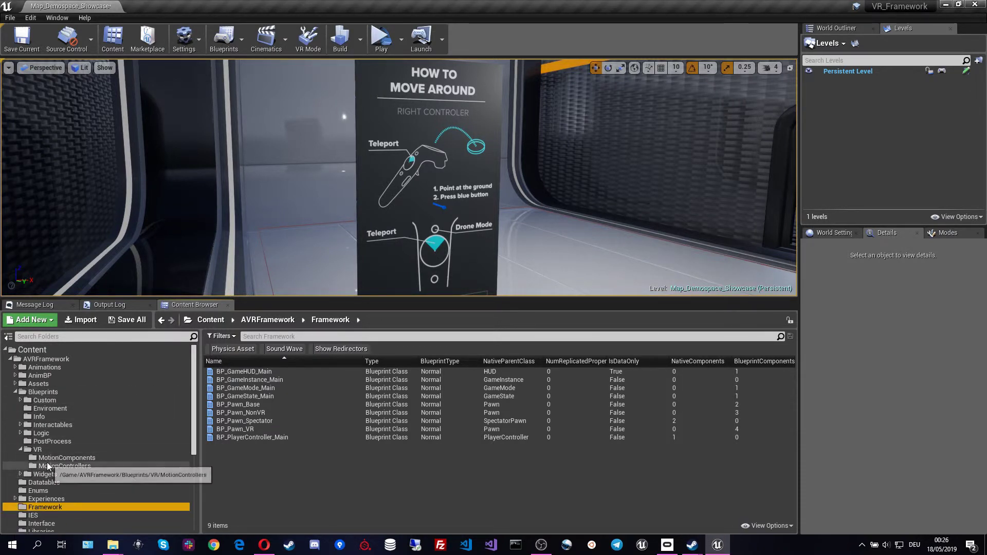
left_click(62, 466)
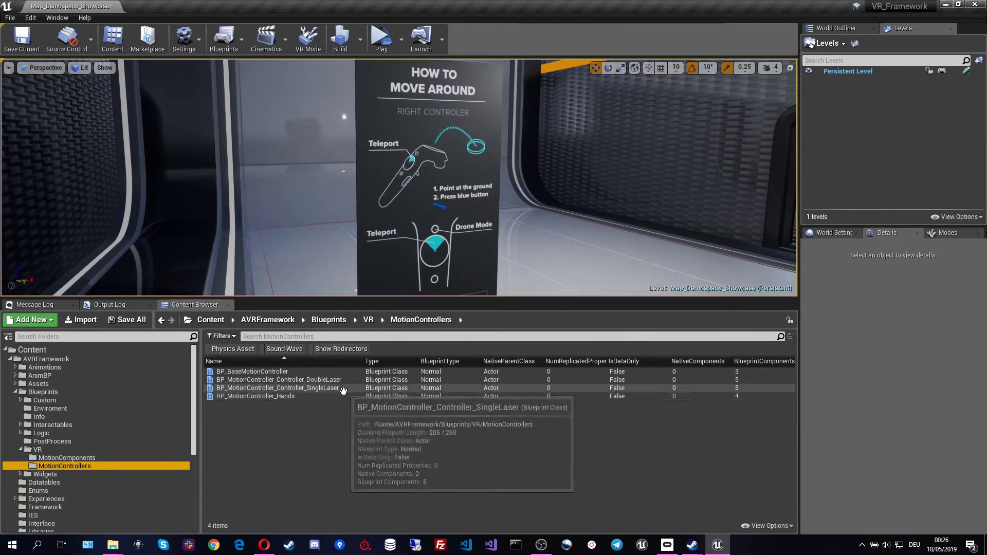
Open BP_MotionController_Controller_SingleLaser and enter its collapsed SetupControllerMesh graph from the Setup comment
double_click(313, 387)
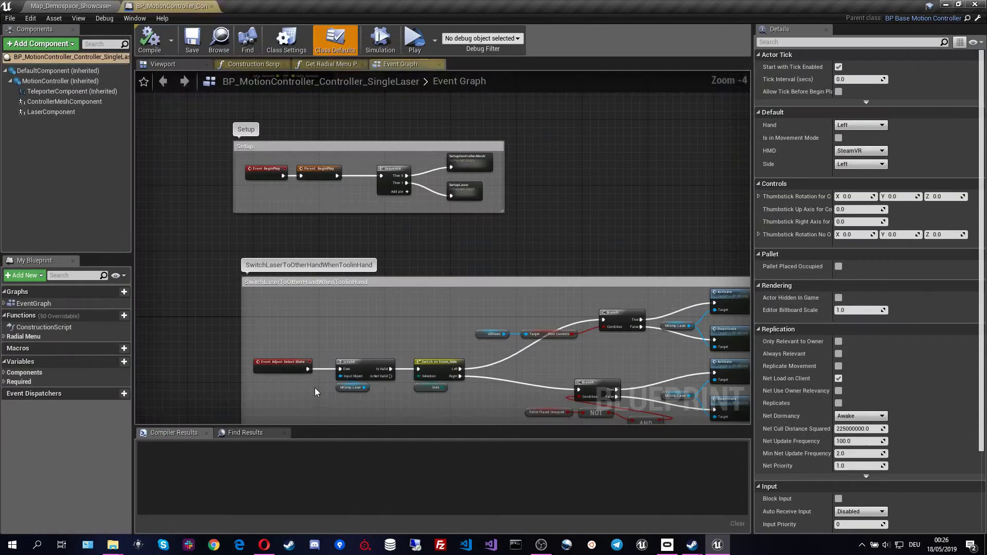
scroll(226, 264, "down", 3)
scroll(225, 264, "up", 2)
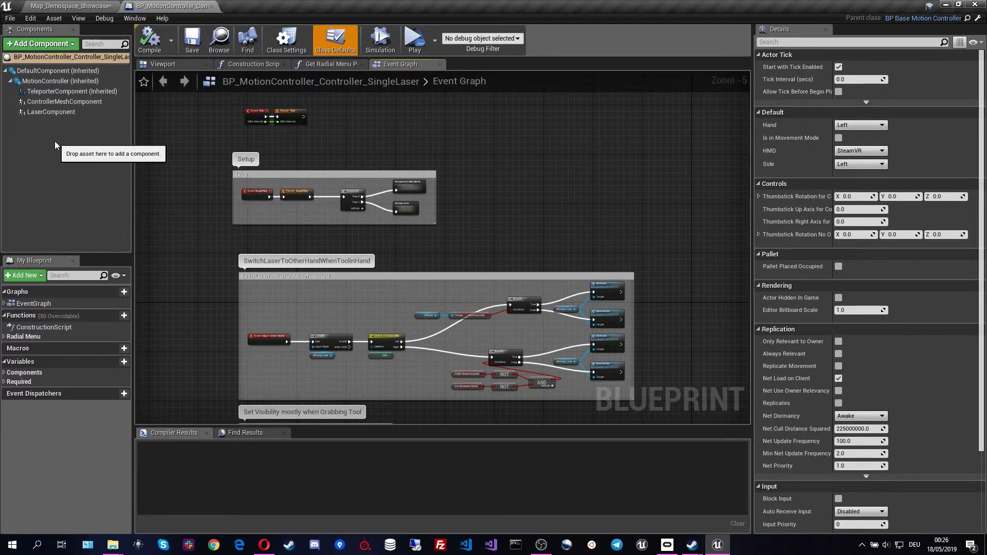
scroll(417, 200, "up", 3)
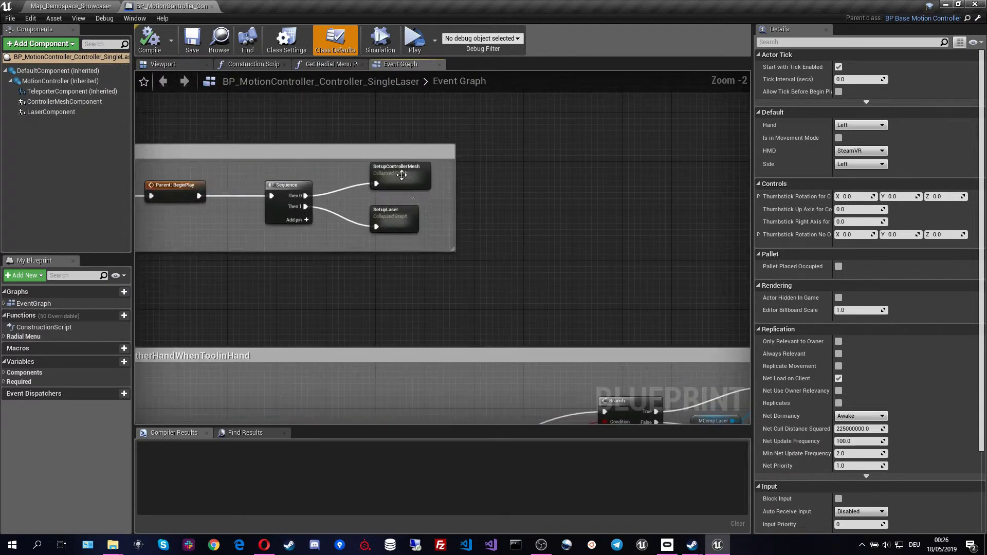
double_click(401, 177)
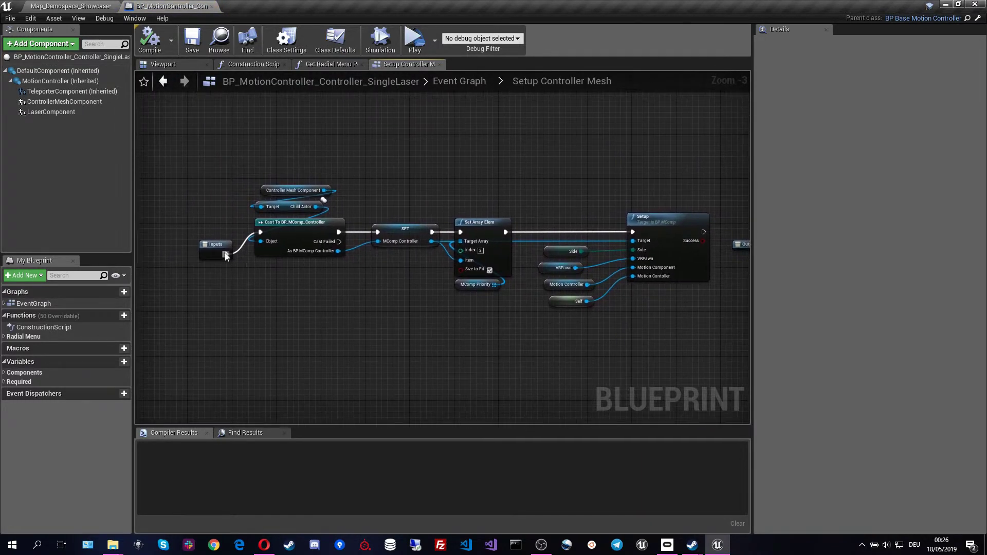
Move the Inputs node up-left toward the Cast node, then return to the SingleLaser Event Graph
left_click_drag(219, 248, 208, 228)
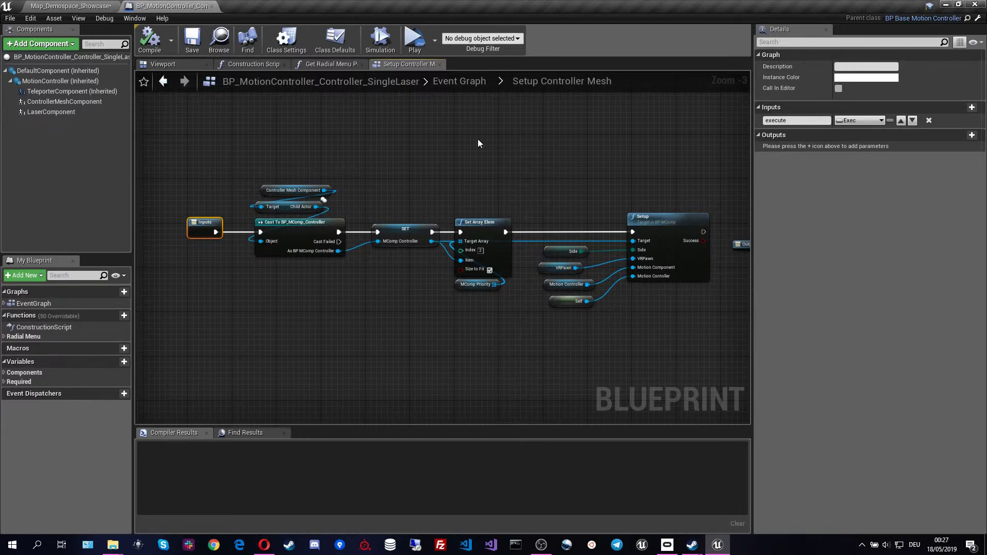
left_click(447, 82)
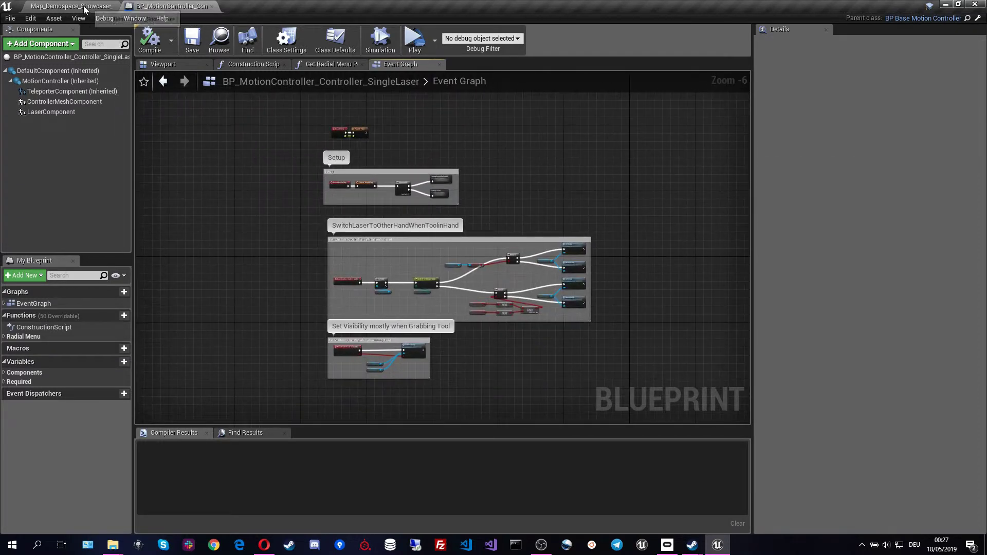
From Map_Demospace_Showcase, open BP_MotionController_Hands, inspect HandComponent and TeleporterComponent, and expand Radial Menu functions
left_click(84, 7)
double_click(283, 396)
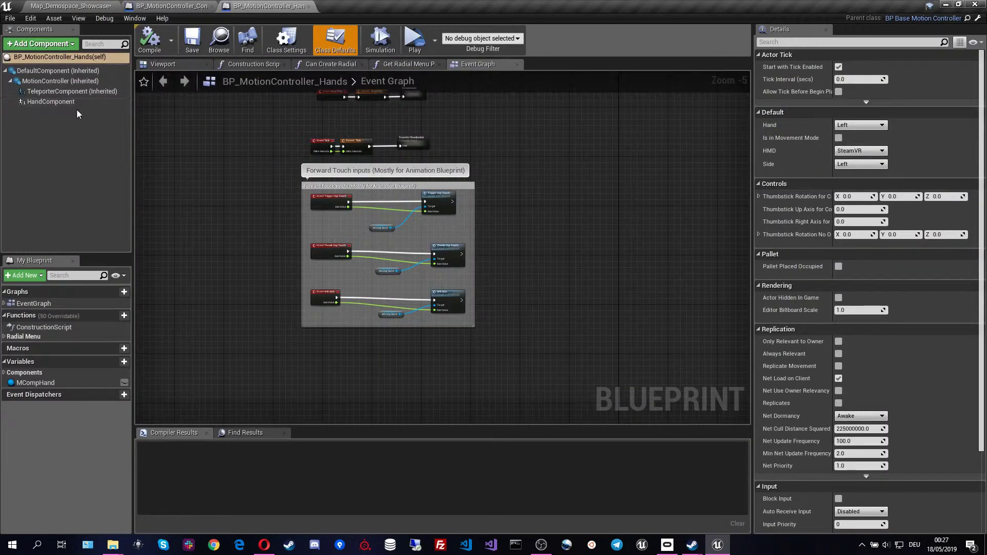
left_click(71, 104)
left_click(70, 94)
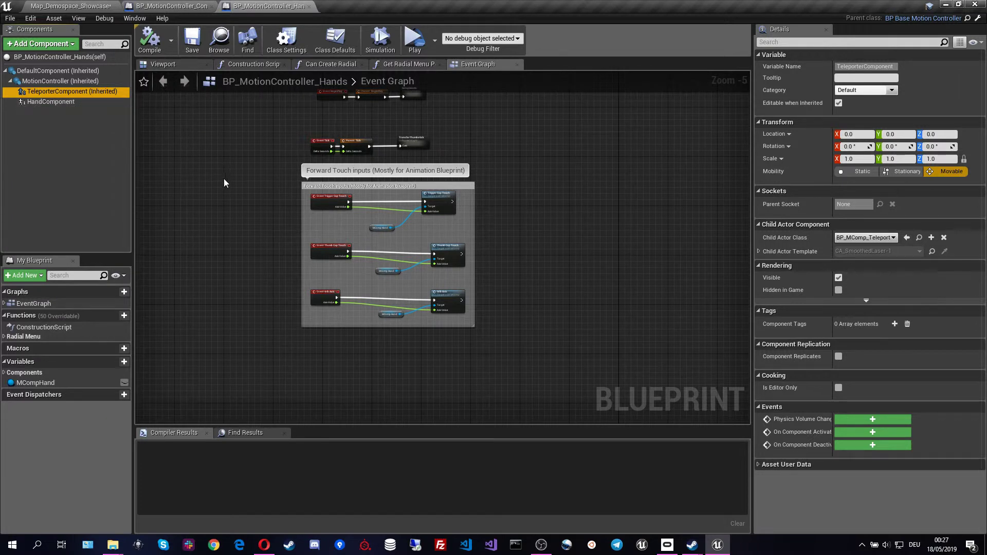
left_click(5, 336)
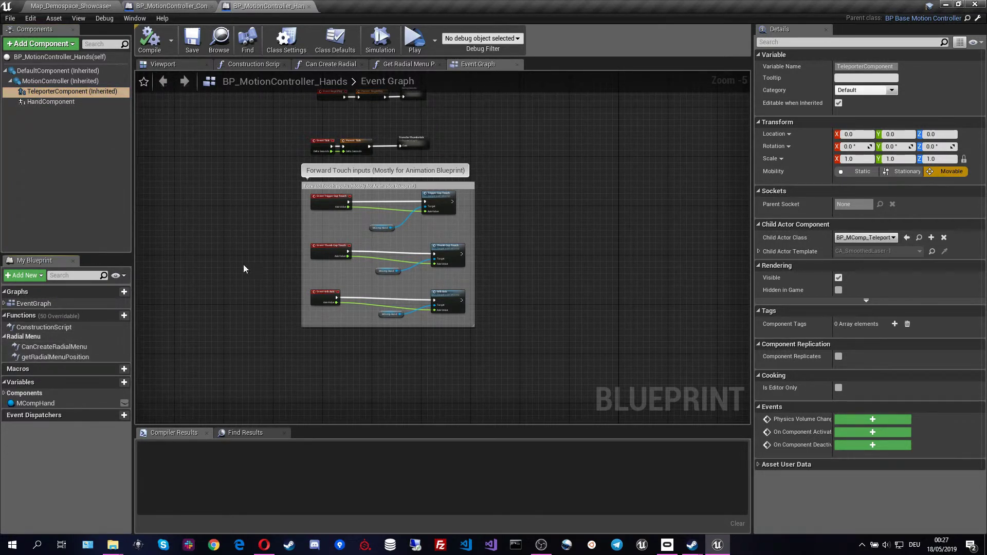